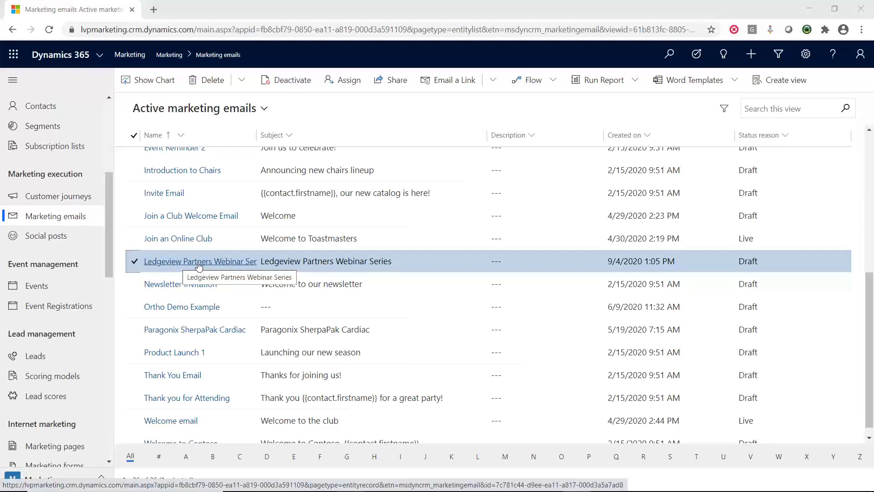
Step: Open the Ledgeview Partners Webinar Series record from the Active marketing emails list
left_click(196, 263)
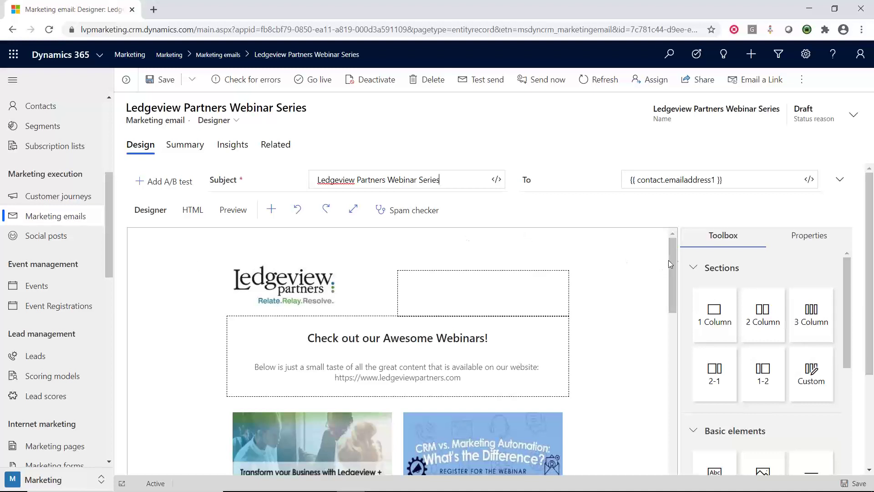
left_click_drag(670, 262, 704, 272)
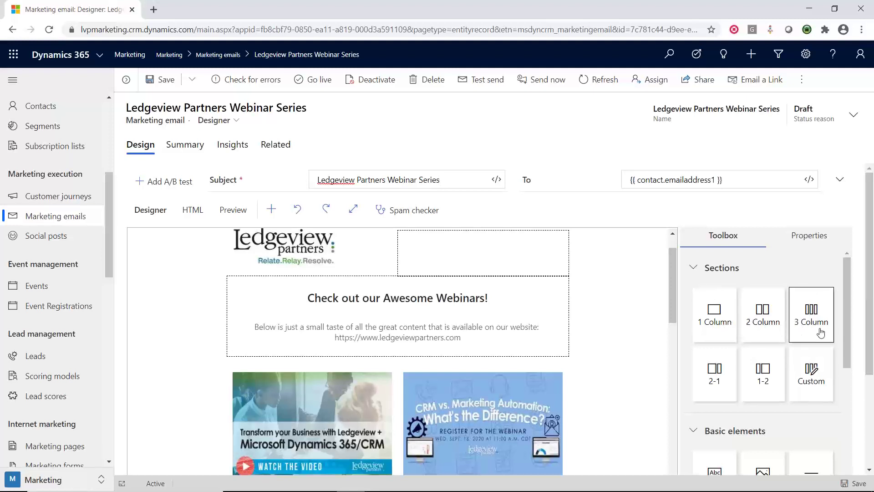
left_click_drag(848, 304, 843, 369)
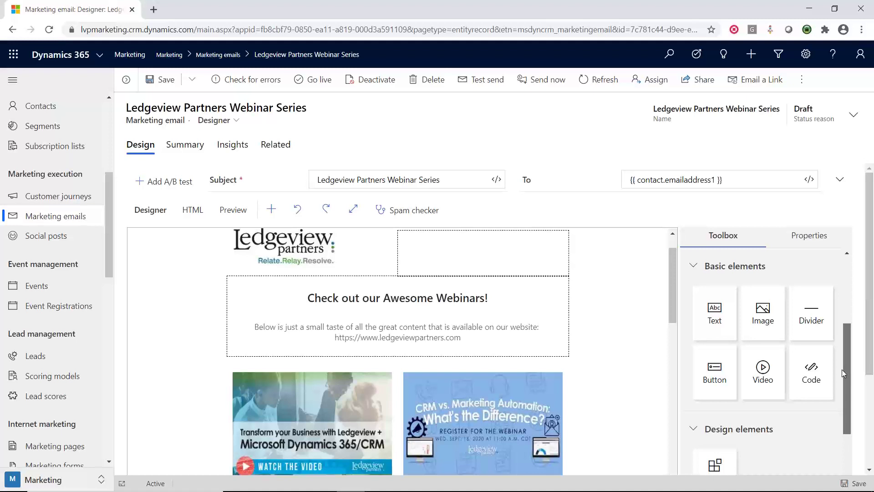
left_click_drag(843, 370, 850, 455)
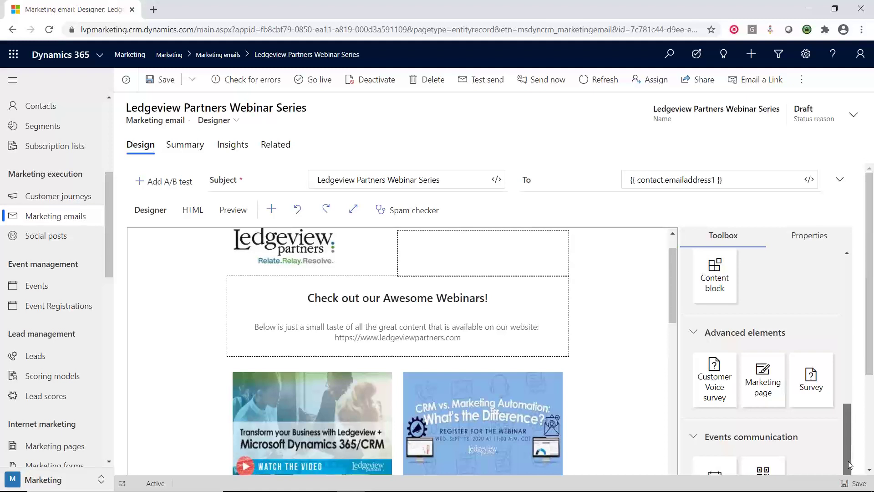
scroll(819, 404, "down", 3)
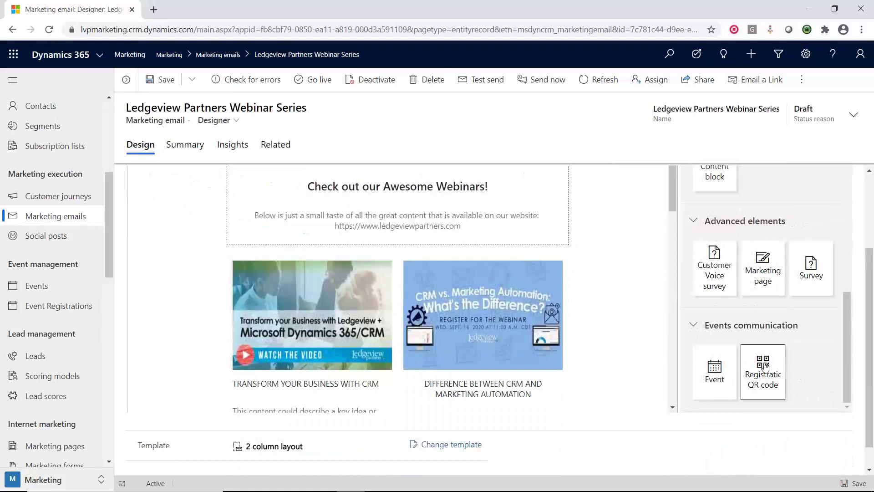
left_click_drag(848, 341, 840, 226)
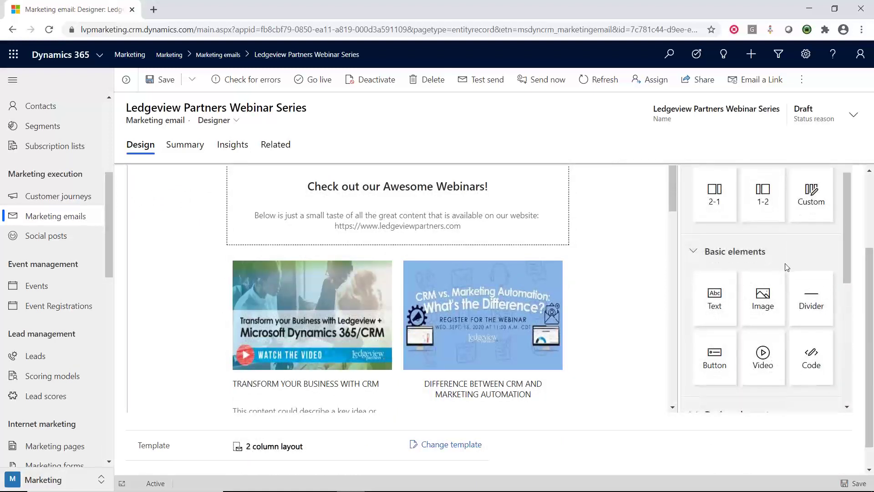
scroll(786, 267, "up", 2)
scroll(587, 292, "up", 1)
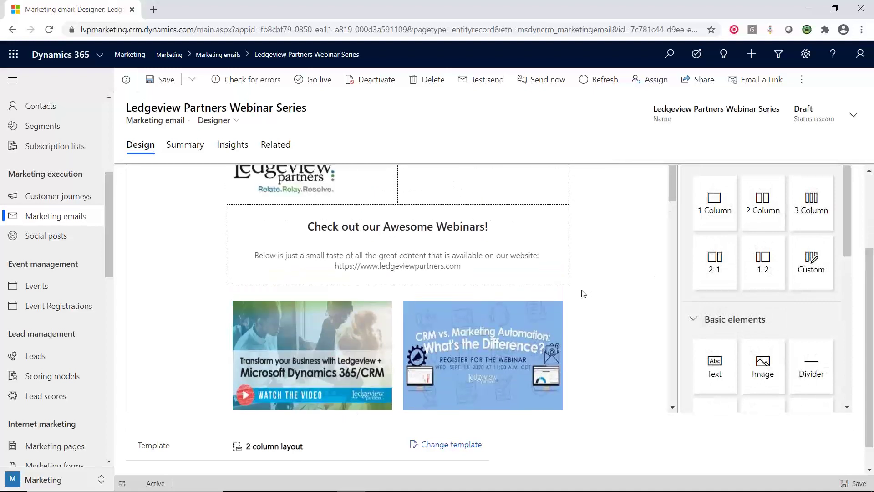
scroll(583, 294, "up", 3)
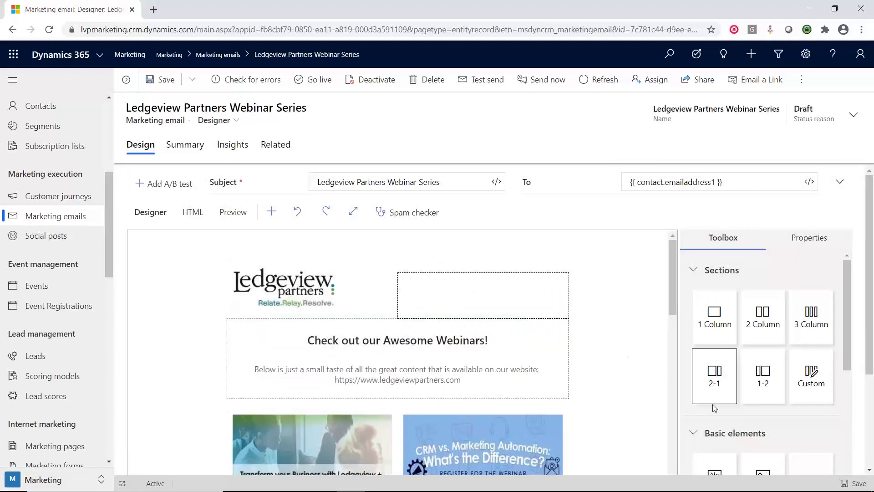
scroll(768, 432, "down", 2)
Step: Drop an Image element into the empty header cell beside the Ledgeview logo
mouse_move(764, 423)
left_mouse_down()
mouse_move(669, 378)
mouse_move(455, 333)
mouse_move(360, 328)
mouse_move(382, 465)
mouse_move(497, 406)
mouse_move(500, 304)
mouse_move(485, 274)
left_mouse_up()
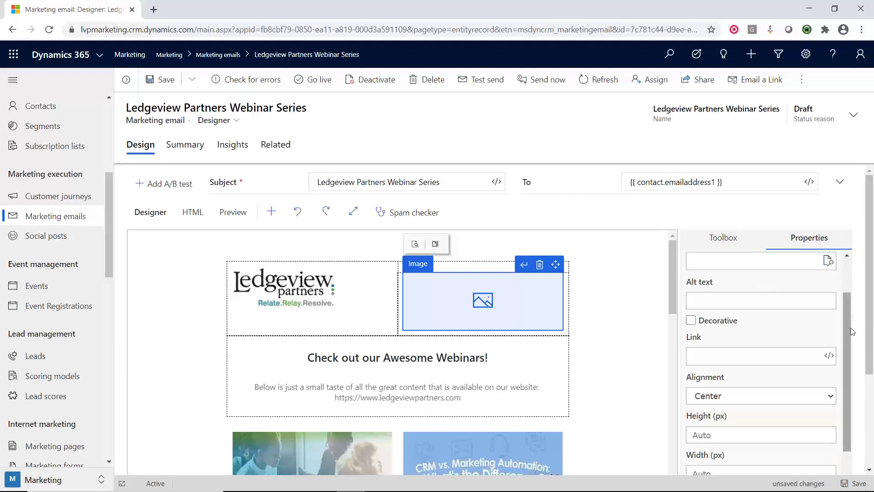
left_click_drag(851, 329, 839, 277)
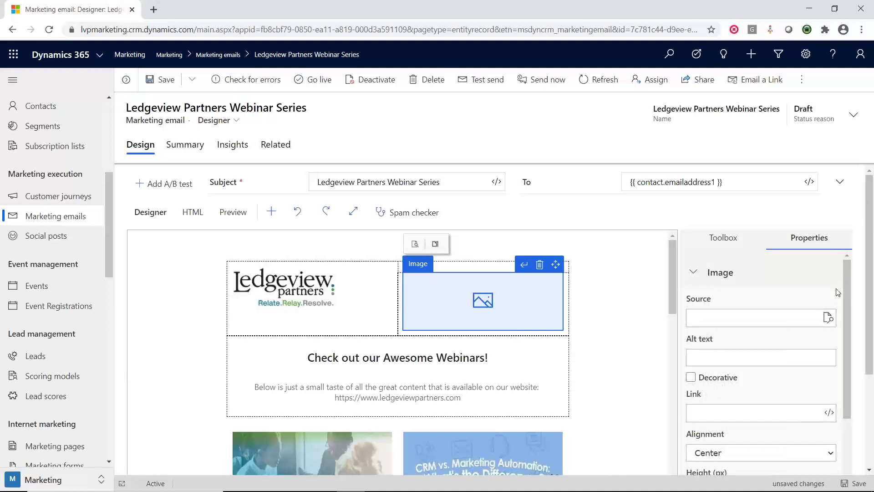
Step: Set the header image to LVP Inner Circle.jpg from the image gallery
left_click(828, 317)
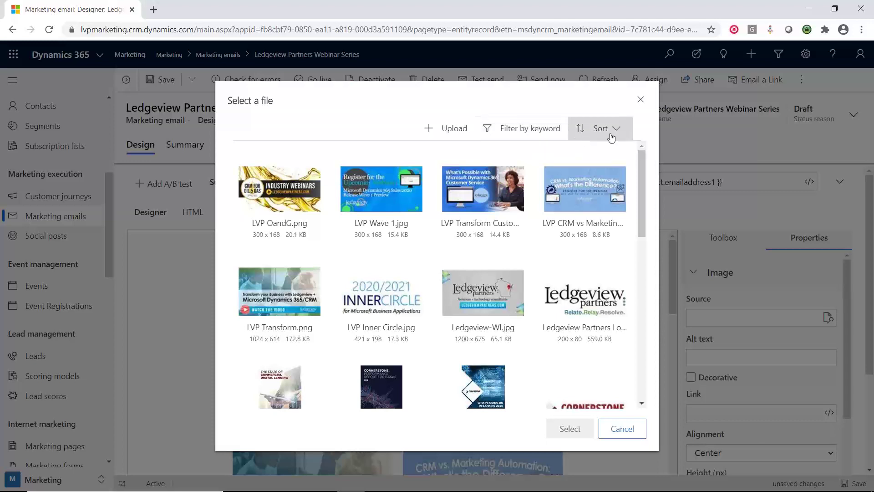
left_click(382, 279)
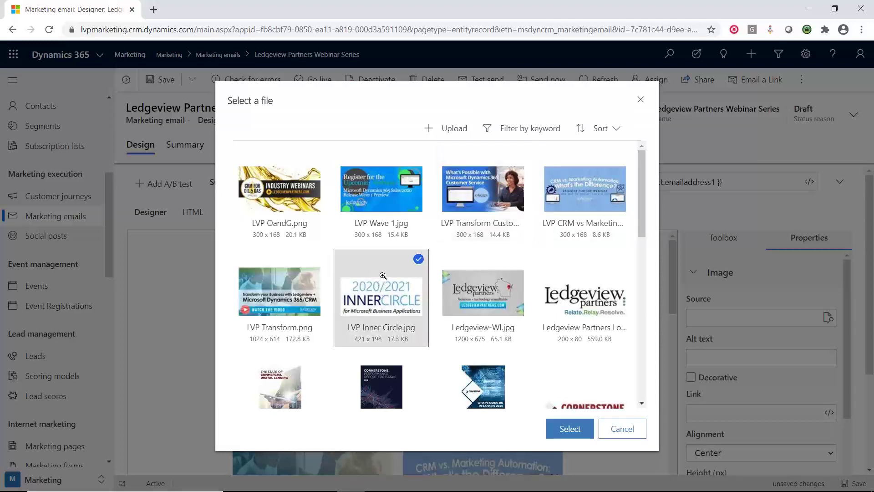
left_click(573, 430)
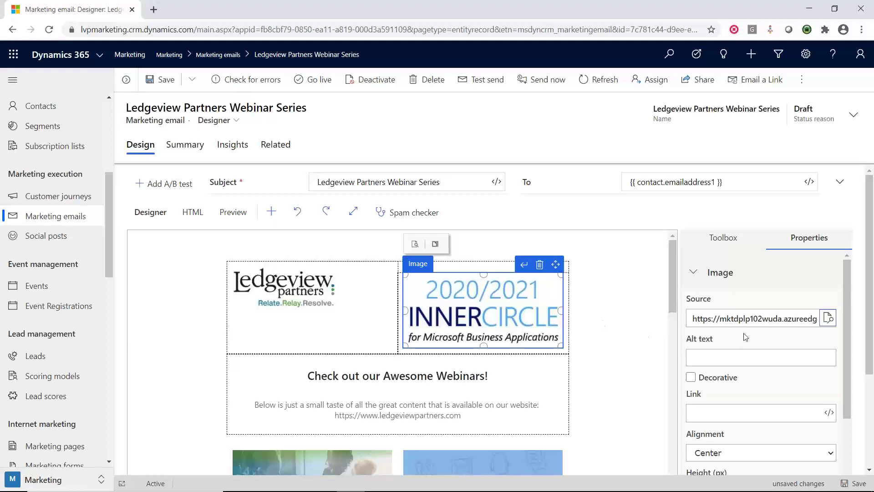
scroll(749, 345, "down", 2)
scroll(756, 355, "down", 5)
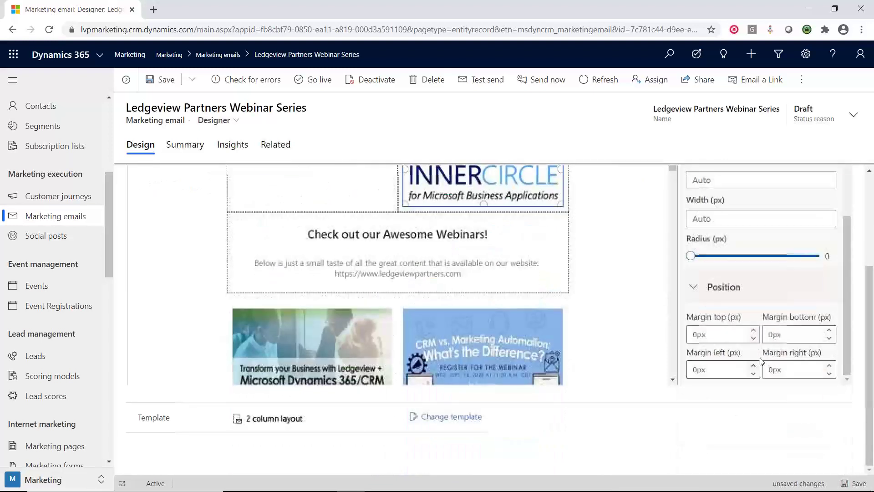
scroll(783, 314, "up", 4)
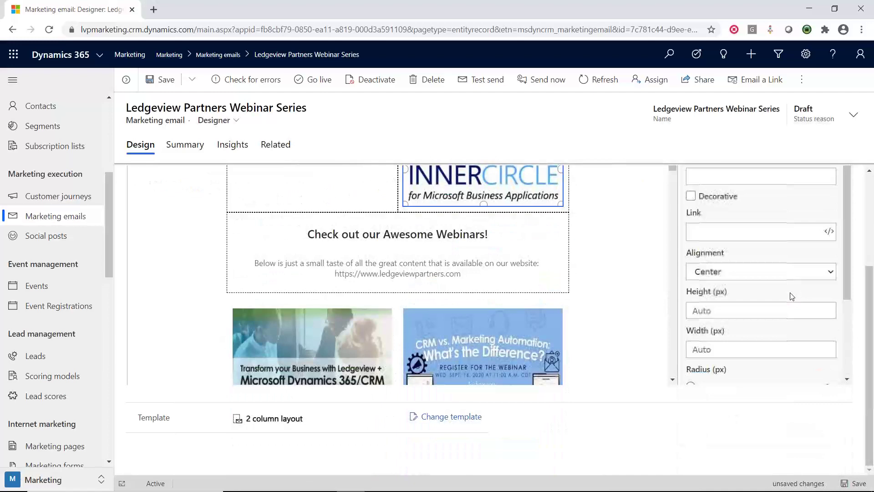
scroll(635, 289, "up", 3)
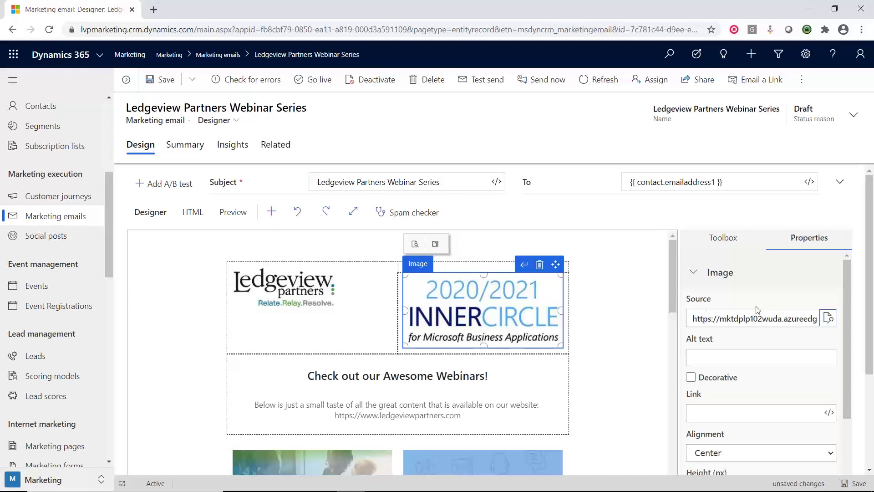
Step: Run the spam checker and expand its Details: Low risk with three factors
left_click(601, 288)
scroll(601, 288, "down", 2)
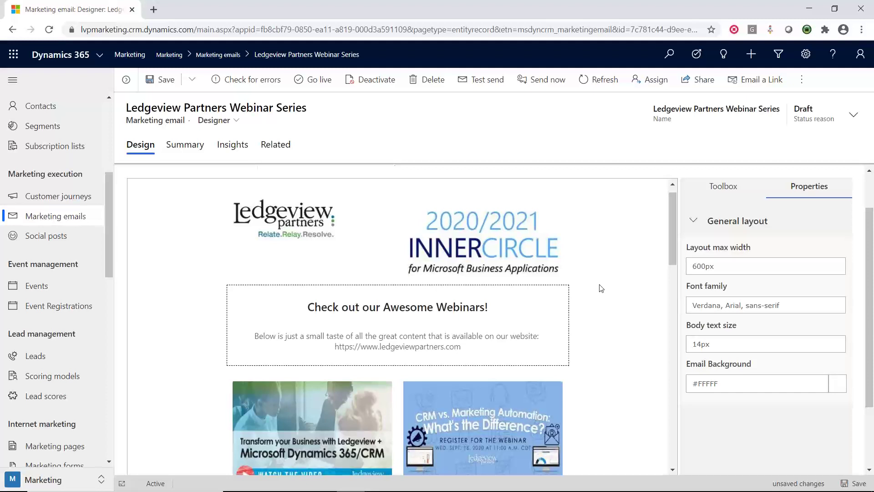
scroll(601, 288, "up", 1)
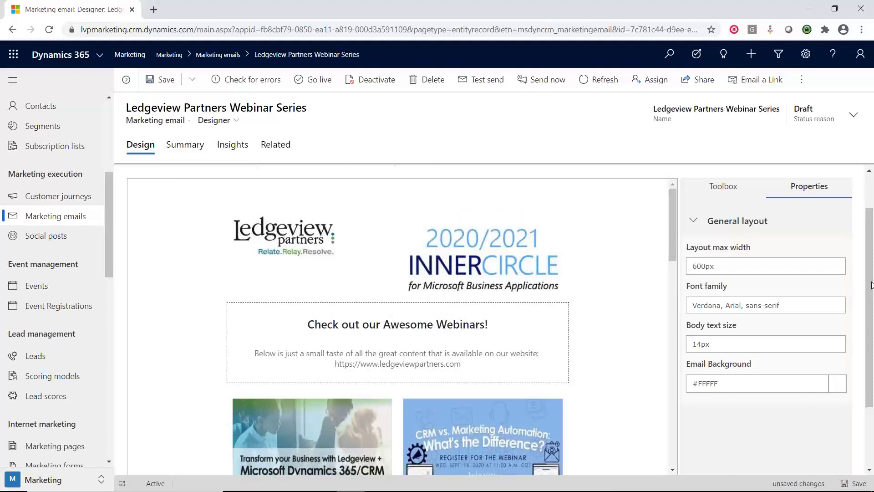
scroll(871, 284, "up", 3)
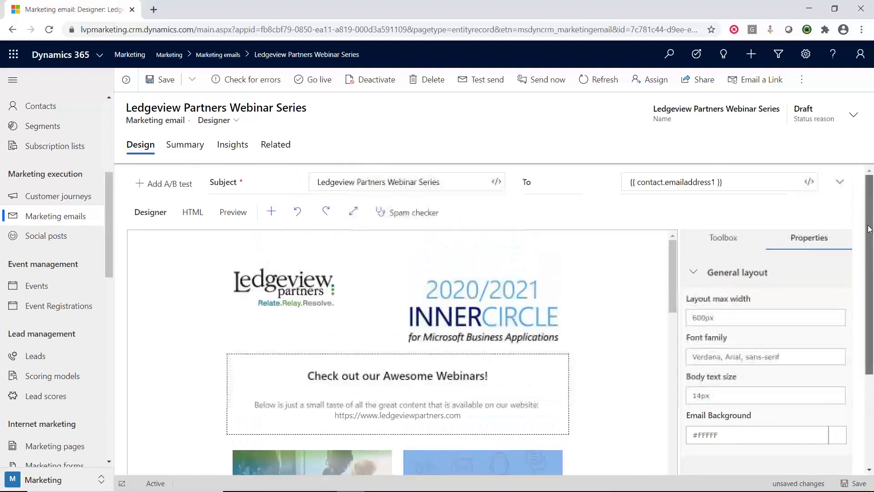
left_click(401, 216)
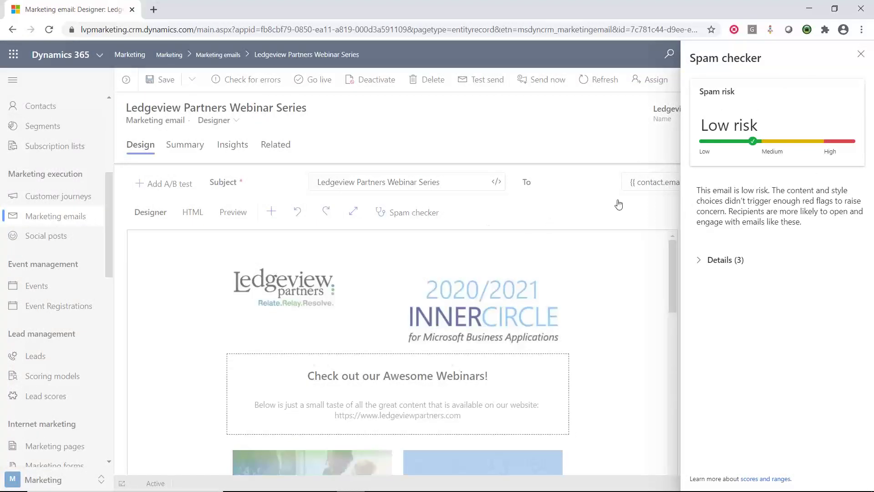
left_click(702, 259)
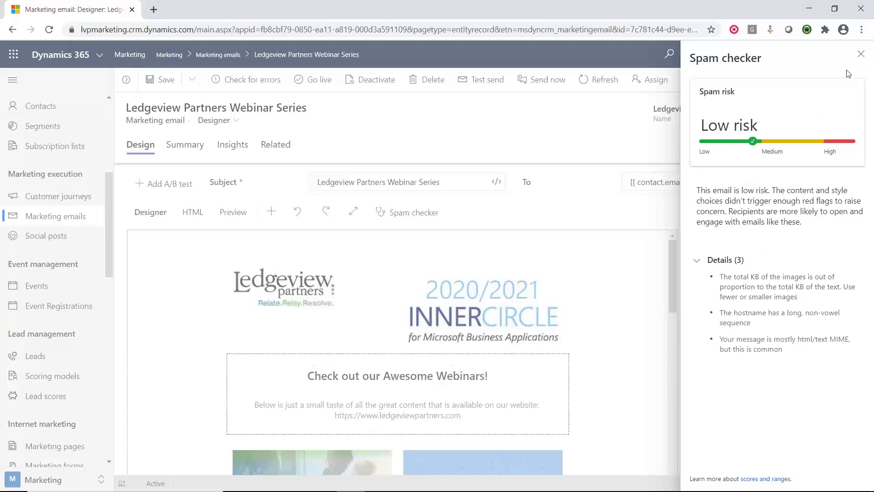
Step: Close the spam results and delete the email's subject line text
left_click(861, 54)
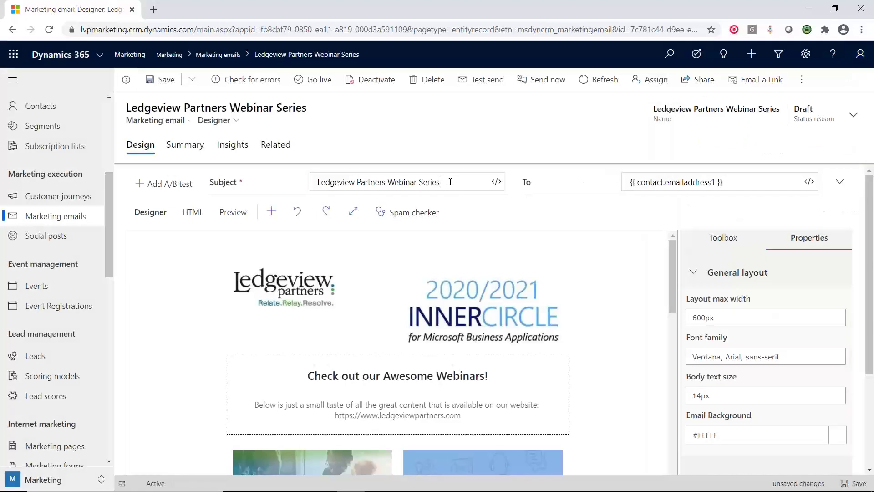
left_click_drag(450, 182, 299, 185)
key("BackSpace")
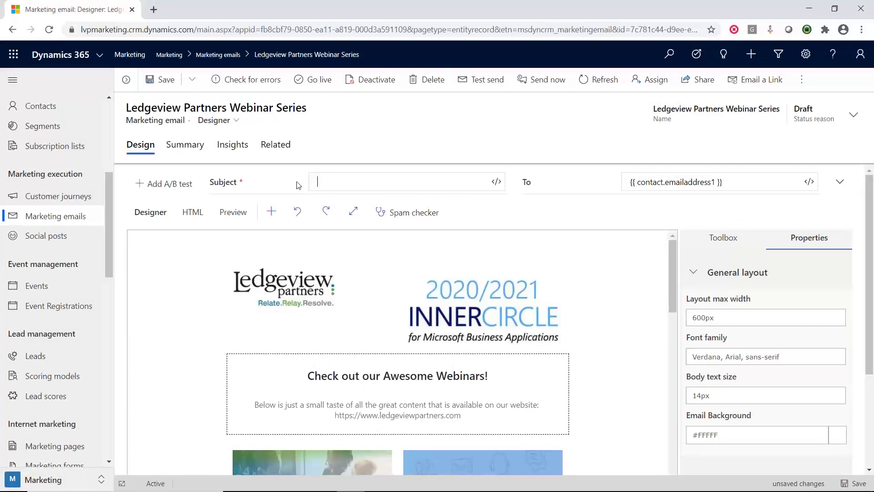
Step: Rerun the spam check and review its Medium-risk result with four details
left_click(418, 214)
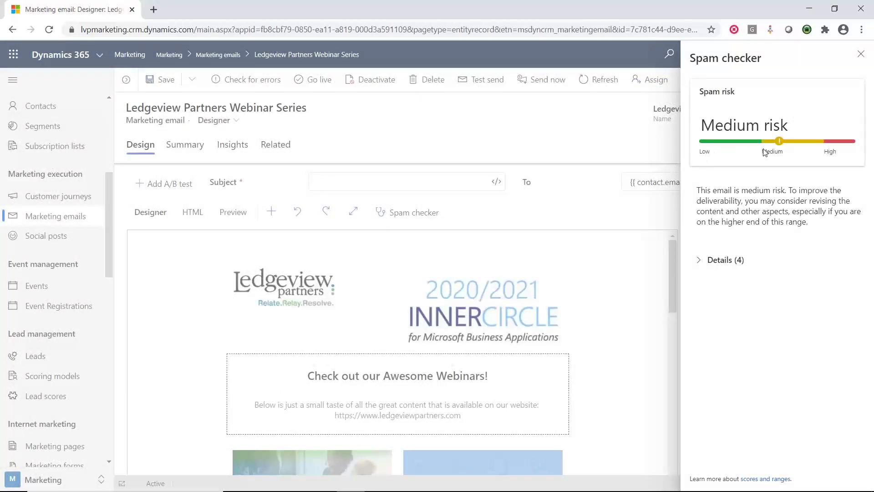
left_click(700, 261)
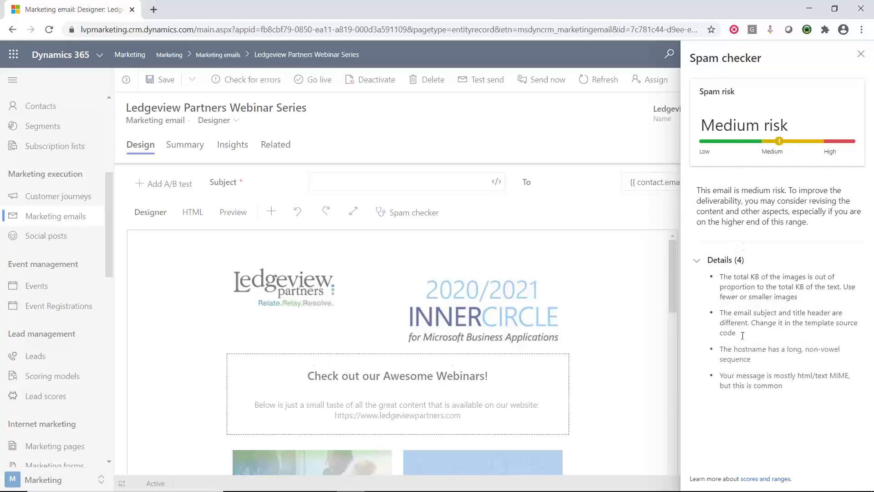
left_click(700, 262)
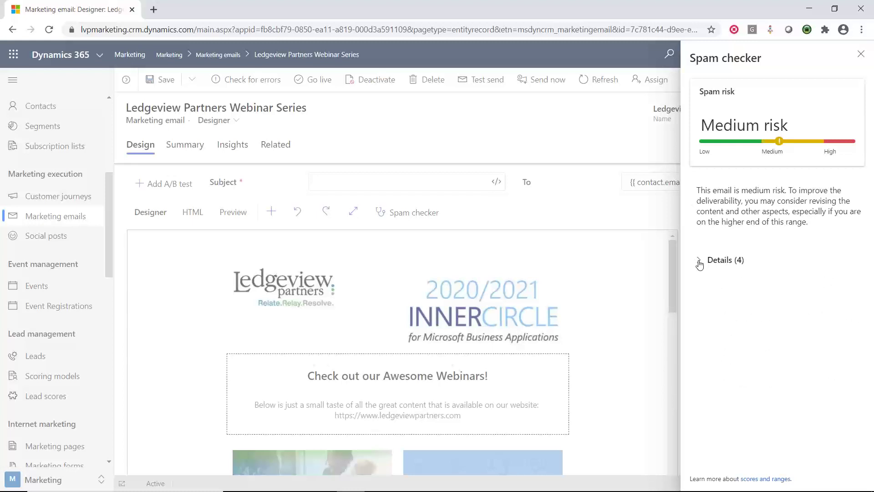
Step: Close the Medium-risk spam report and scroll the design down to the Template row
left_click(861, 54)
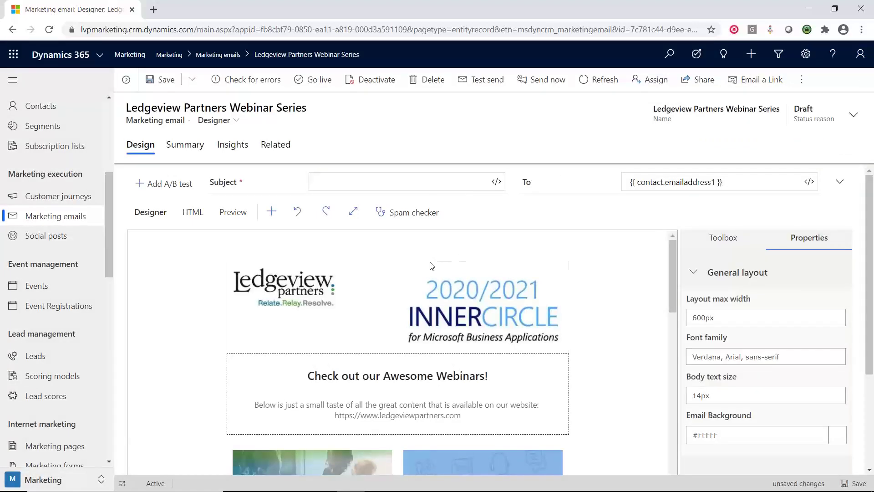
scroll(590, 344, "down", 1)
scroll(590, 344, "down", 10)
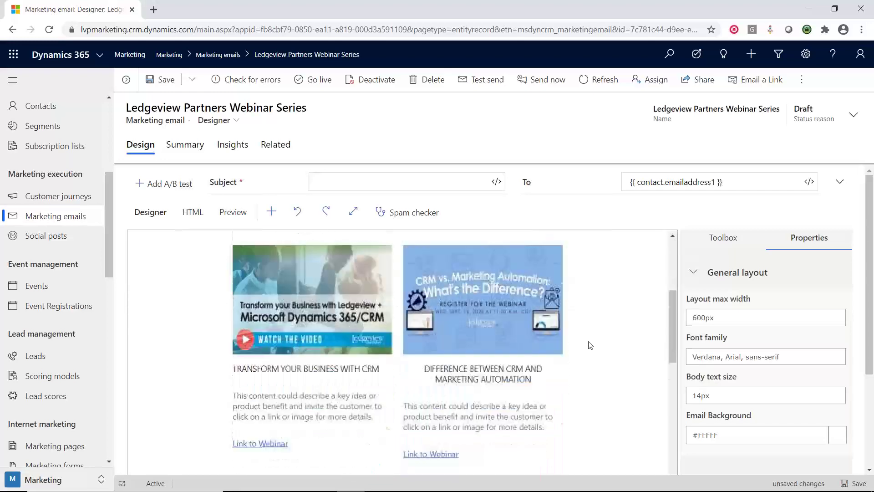
scroll(590, 345, "down", 5)
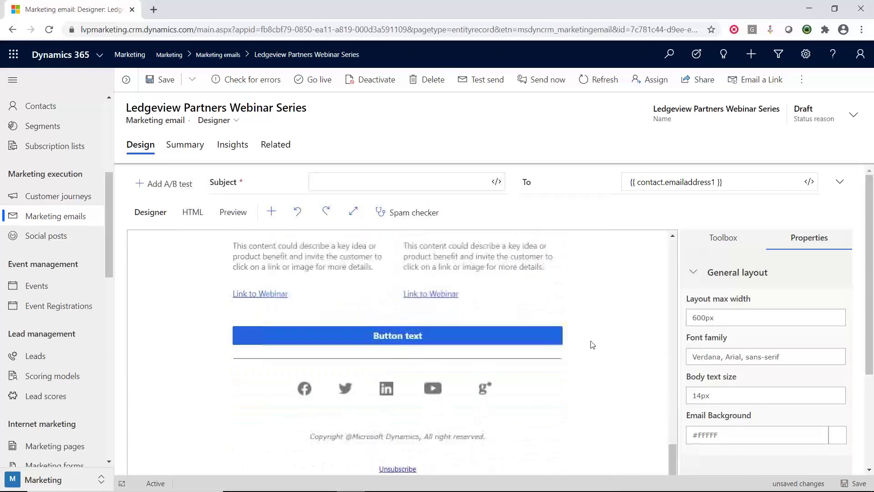
scroll(867, 277, "down", 1)
scroll(867, 278, "down", 3)
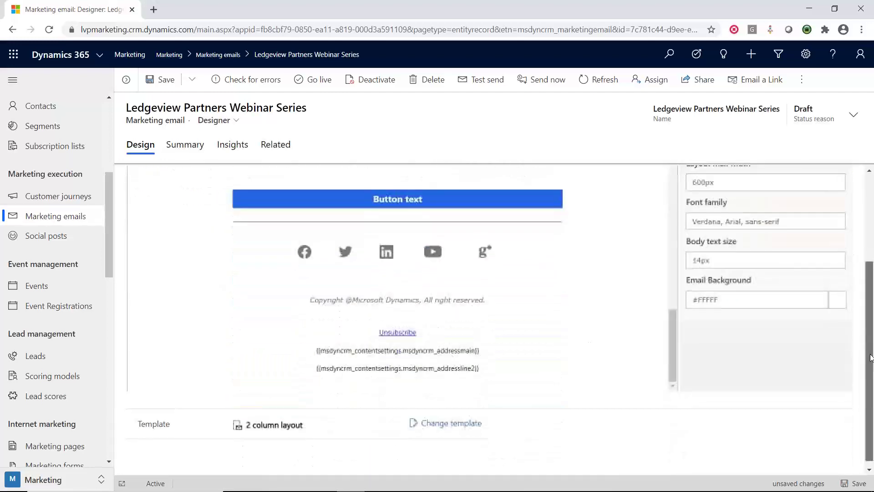
left_click(437, 418)
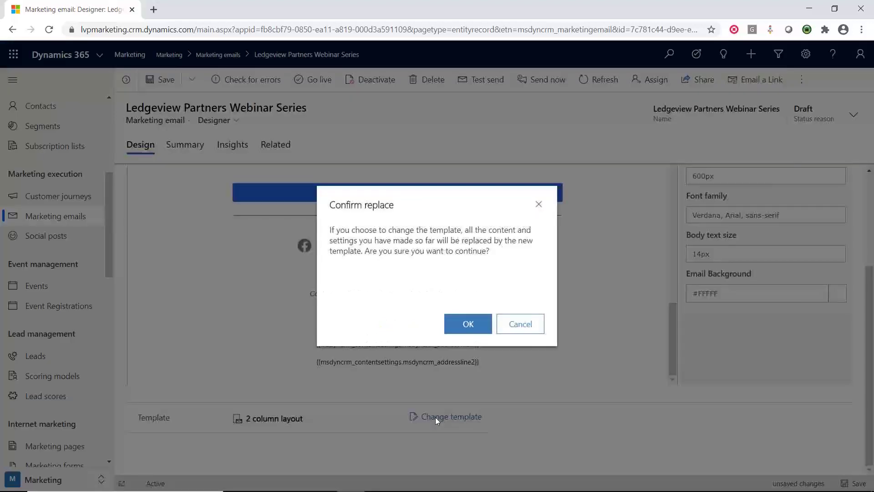
left_click(471, 330)
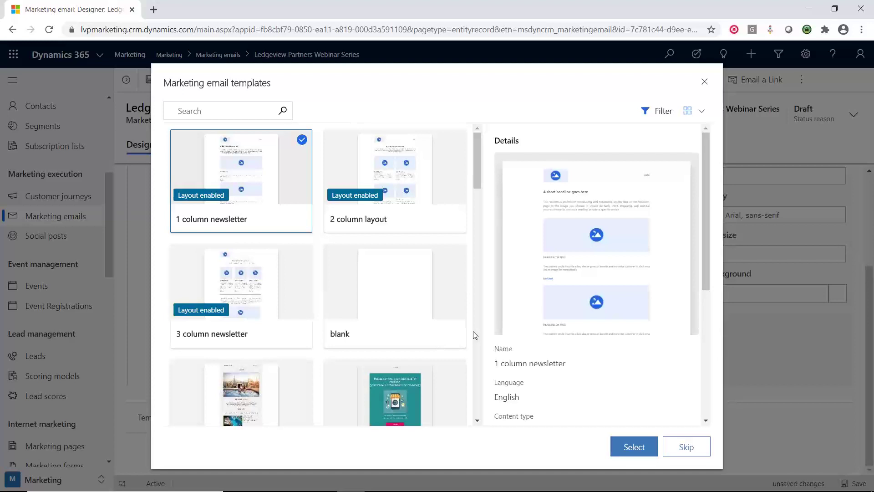
mouse_move(479, 149)
left_mouse_down()
mouse_move(476, 356)
mouse_move(476, 139)
left_mouse_up()
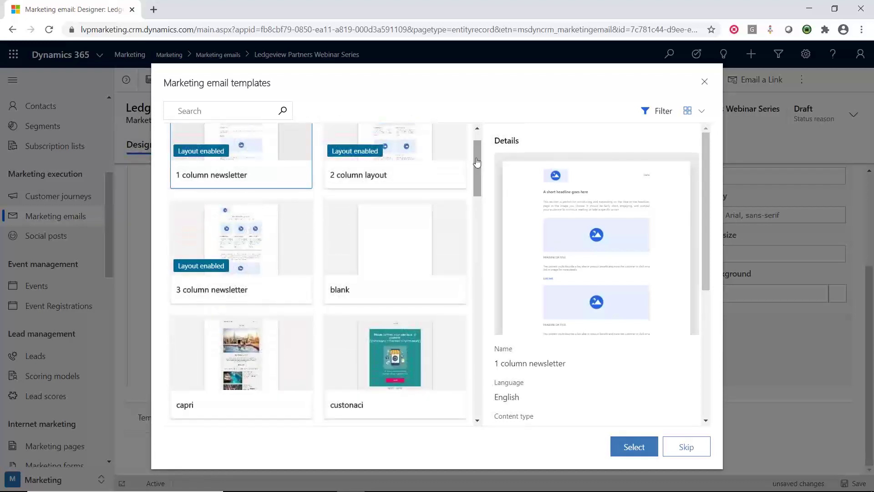
left_click(241, 257)
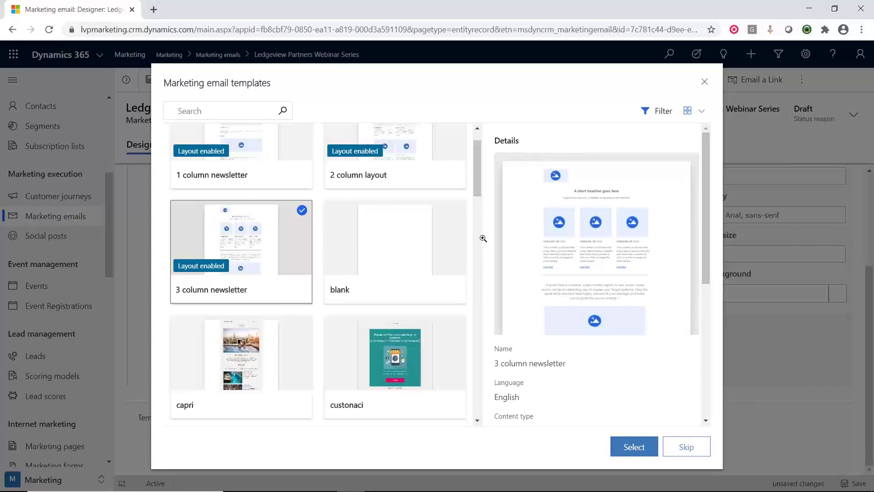
Step: Dismiss the template picker and show the email's HTML source code
left_click(704, 82)
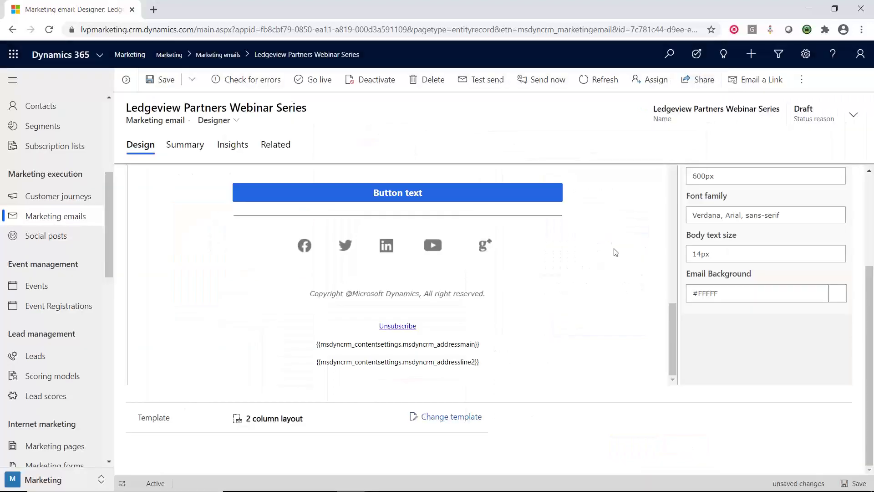
scroll(675, 300, "up", 10)
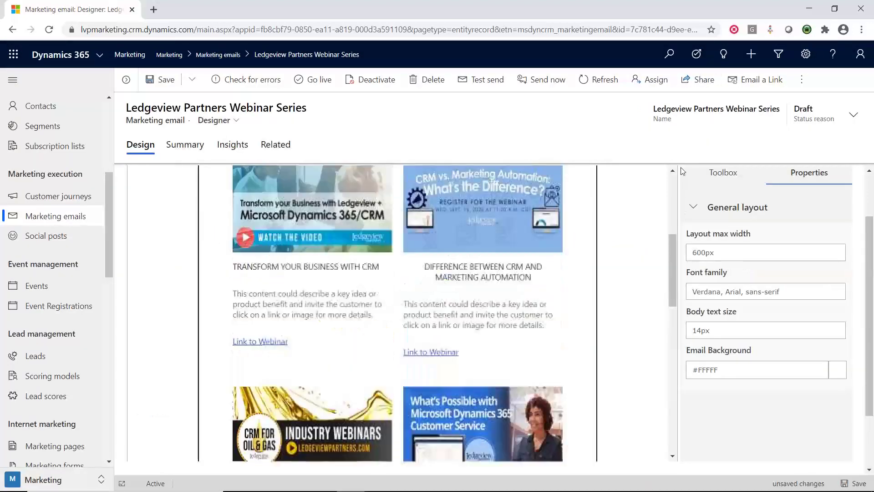
scroll(666, 318, "up", 5)
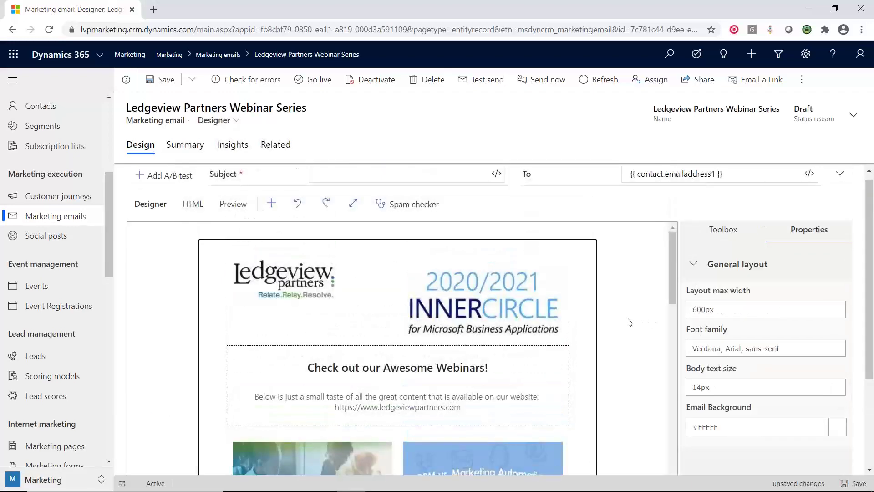
left_click(190, 204)
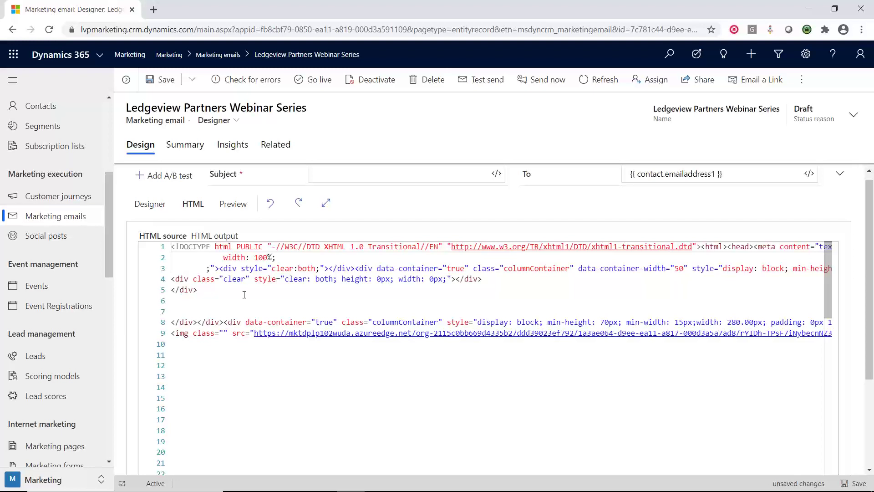
Step: Preview the email in the Mobile layout, then return to the Desktop preview
left_click(233, 204)
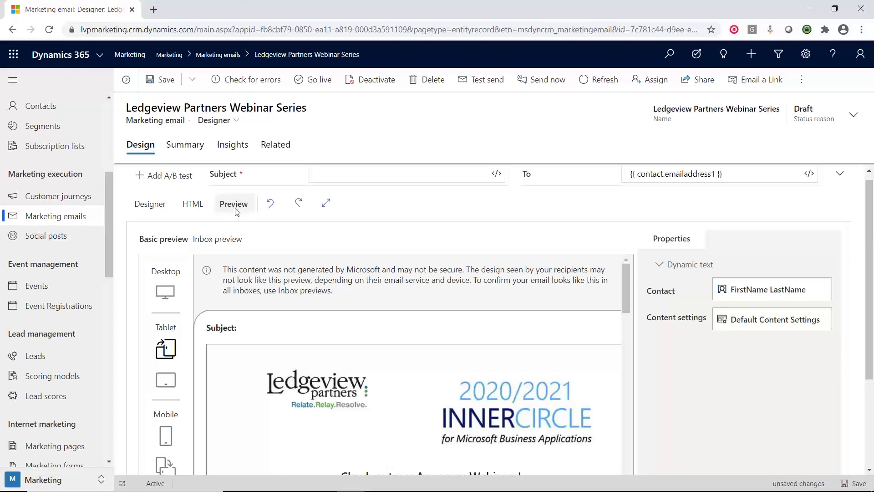
scroll(199, 317, "down", 2)
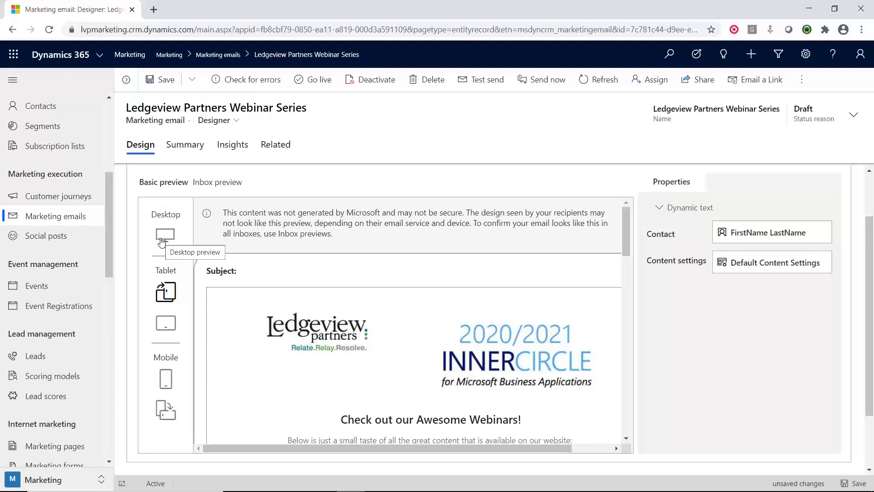
left_click(166, 379)
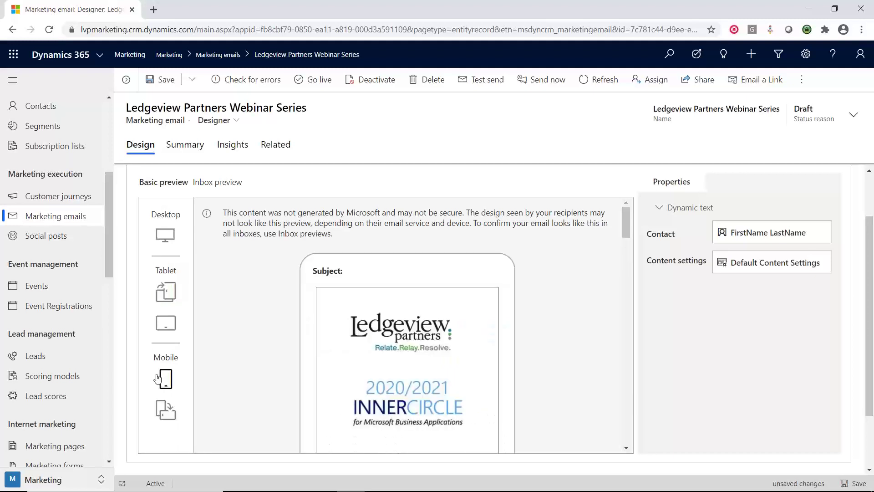
scroll(426, 349, "down", 1)
scroll(425, 349, "down", 5)
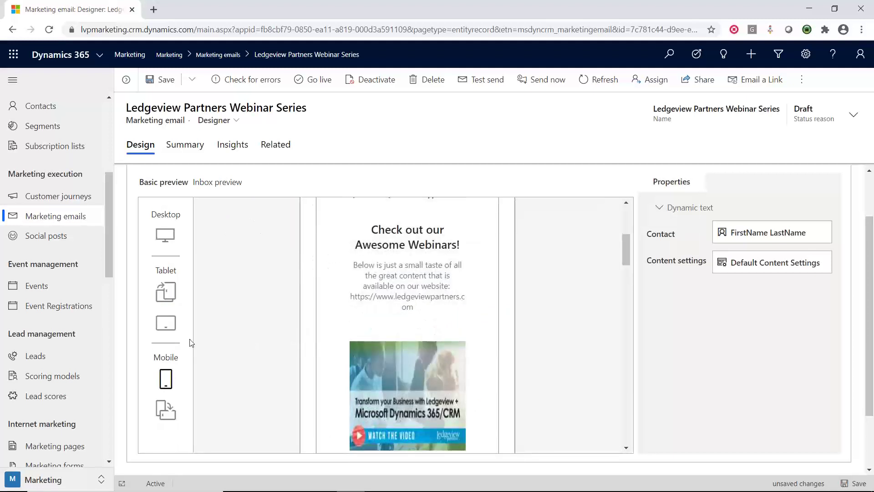
left_click(168, 290)
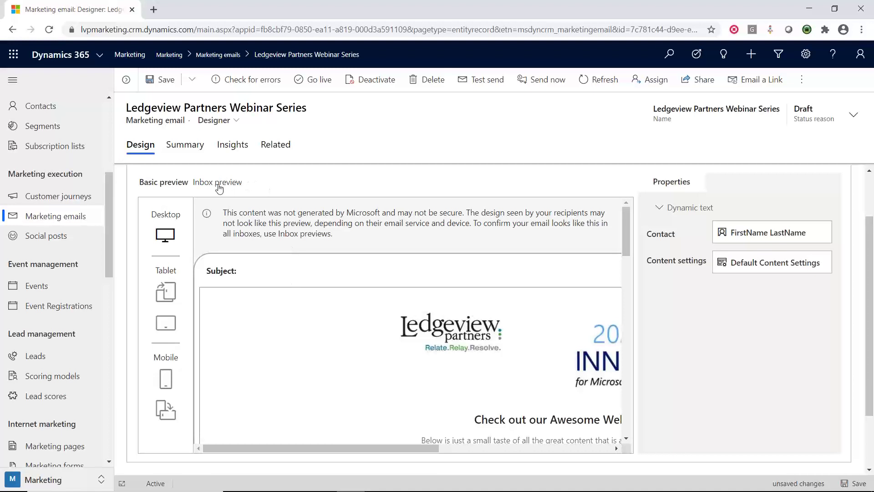
Step: Browse the Inbox preview gallery of email clients like iPhone 11 Pro, Gmail and Outlook
left_click(225, 184)
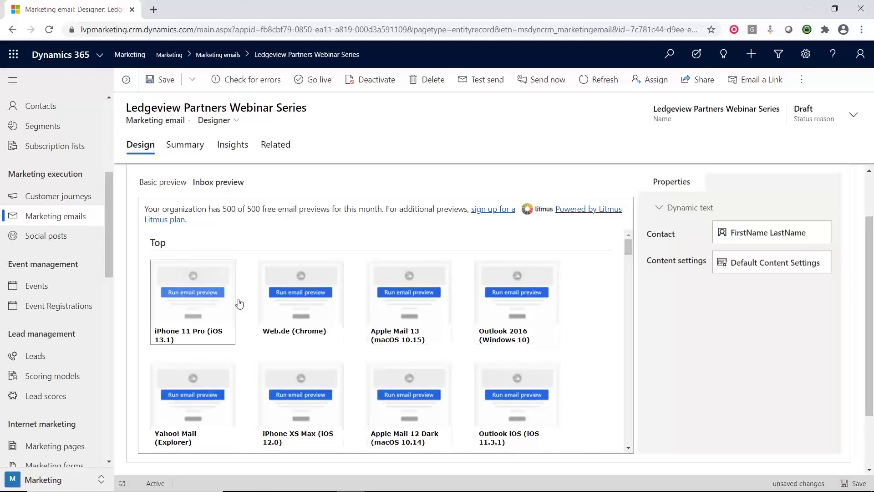
scroll(369, 302, "down", 2)
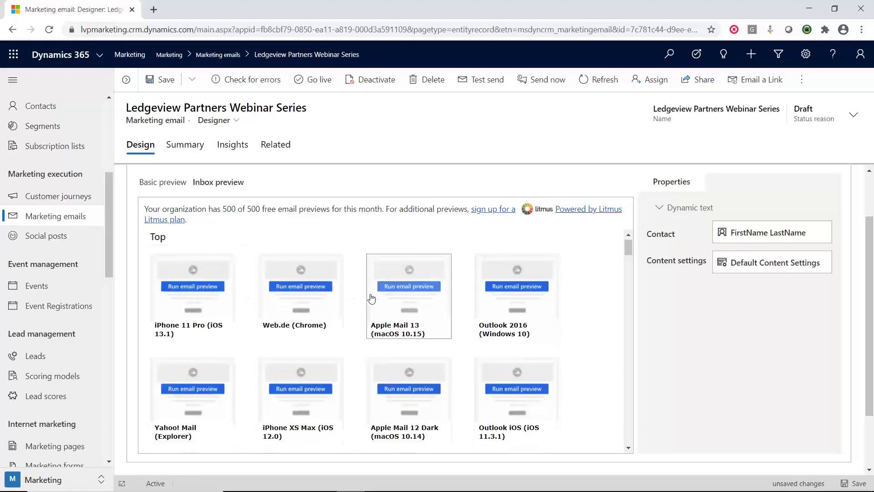
scroll(367, 302, "down", 10)
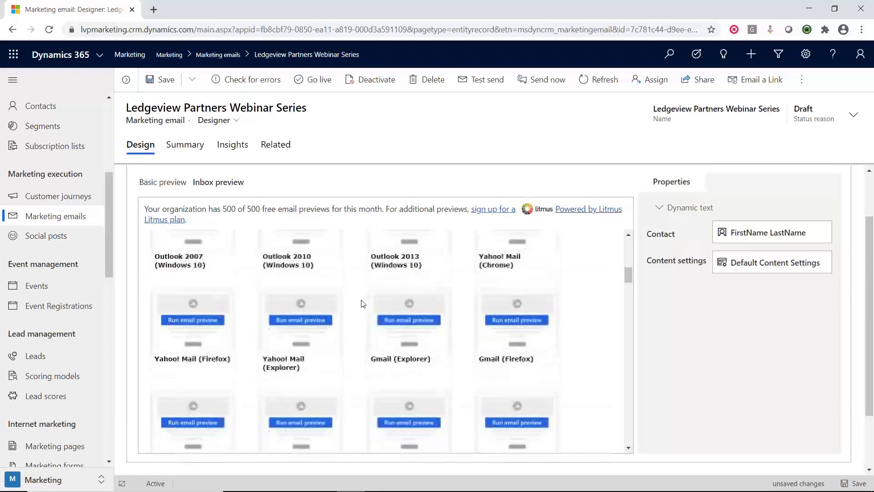
scroll(363, 304, "up", 6)
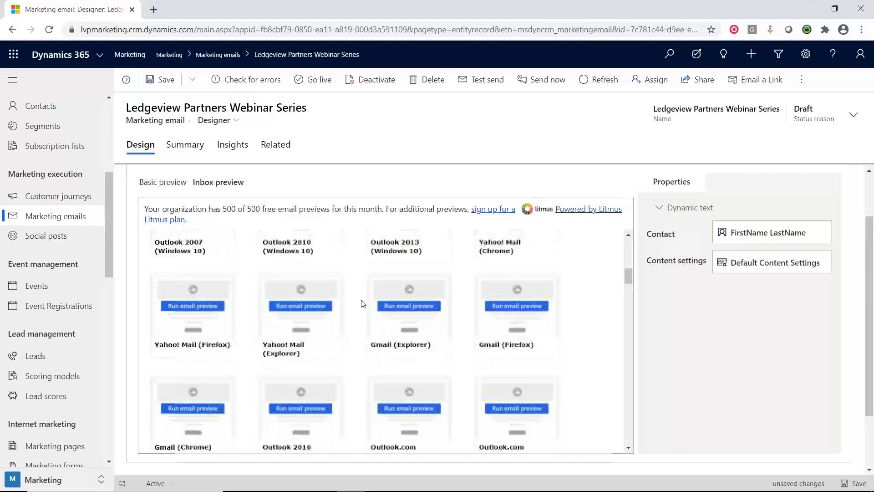
scroll(363, 303, "up", 4)
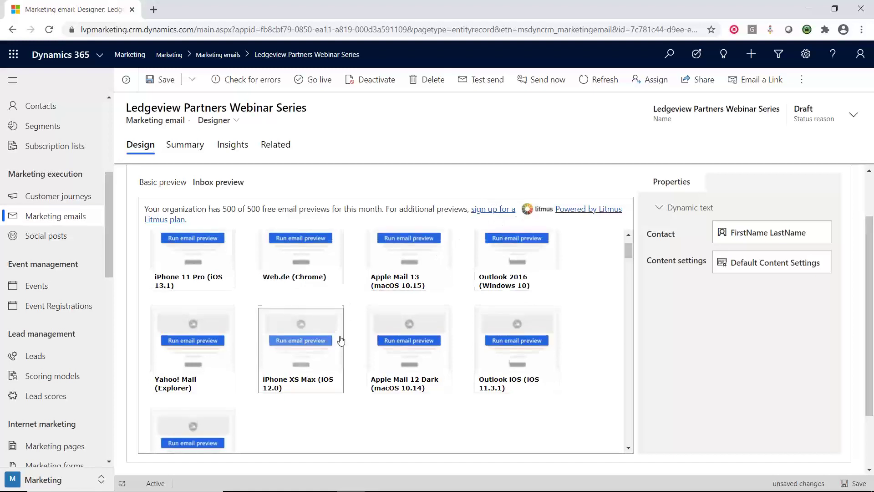
scroll(346, 339, "up", 5)
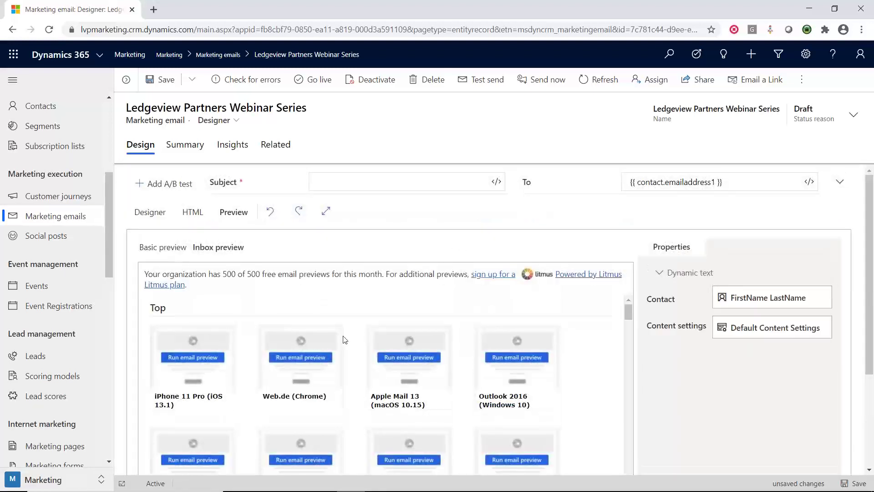
Step: Scroll down the Litmus inbox preview gallery
scroll(344, 339, "down", 5)
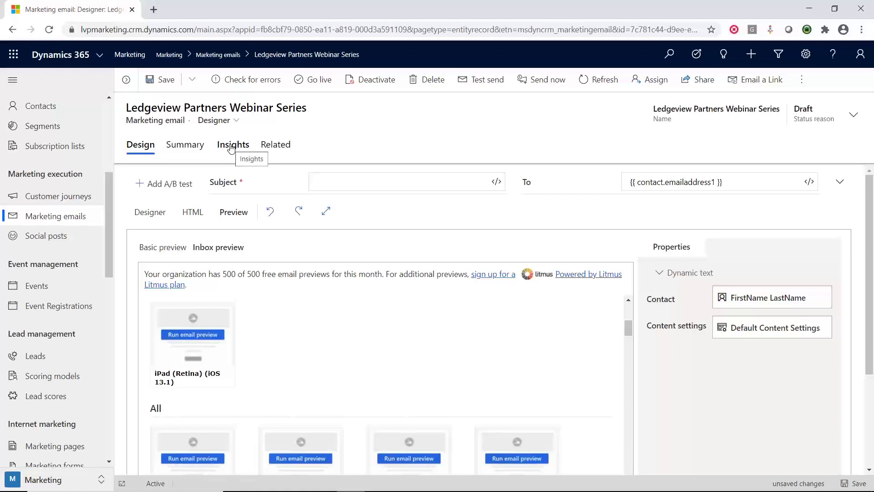
left_click(232, 147)
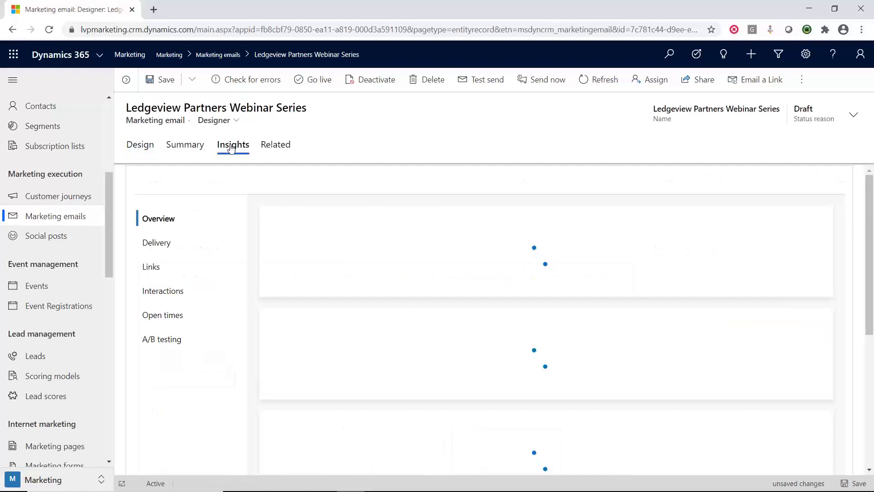